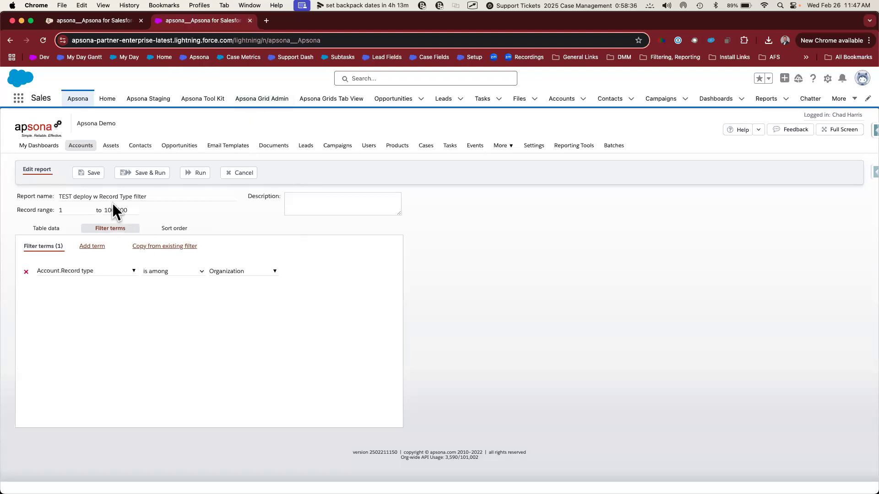
Step: Review the source report's selected columns and the field and values used in its Account record type filter
click(44, 229)
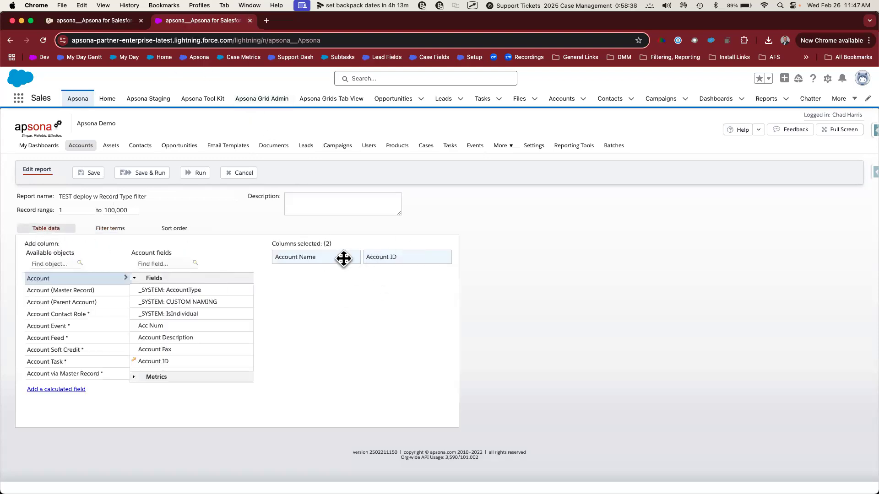
click(107, 228)
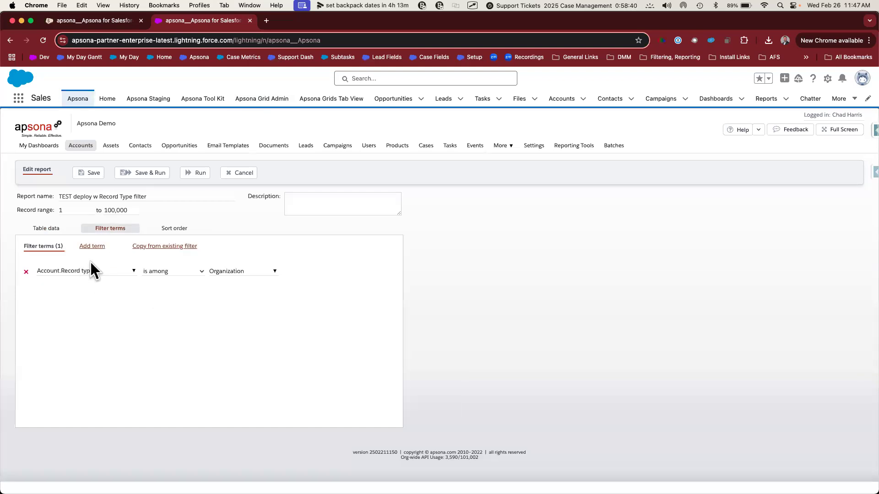
click(87, 272)
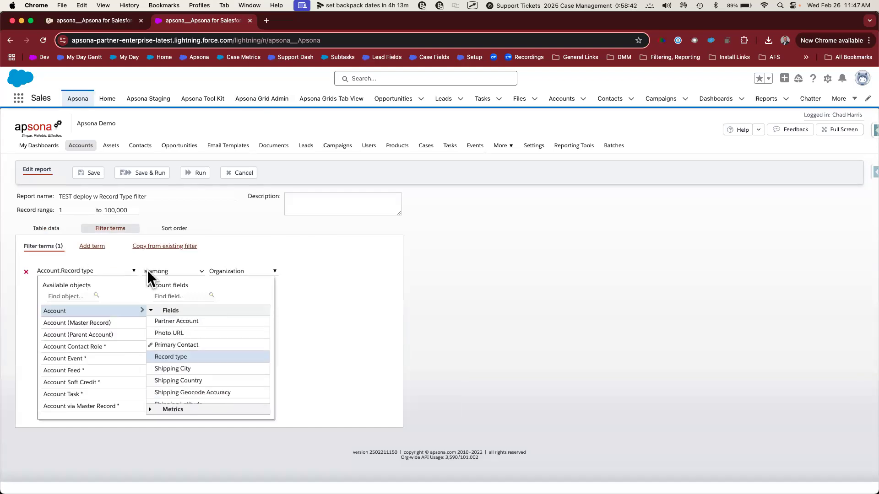
click(270, 274)
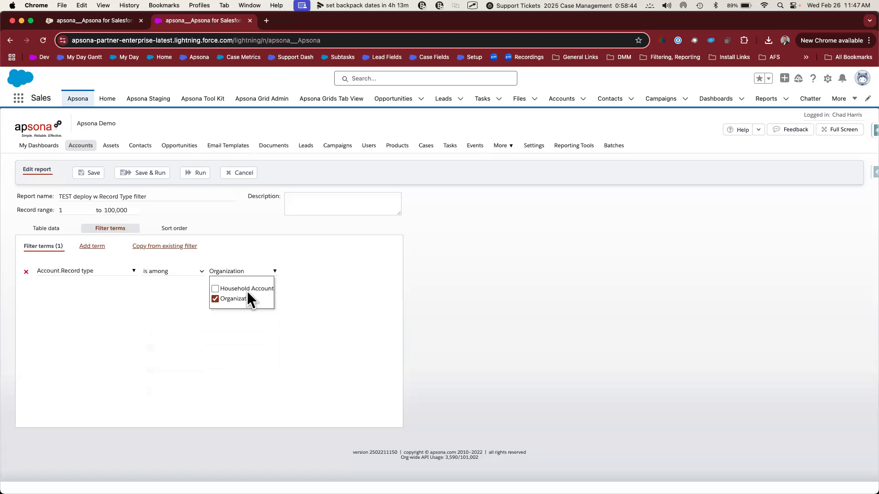
click(321, 298)
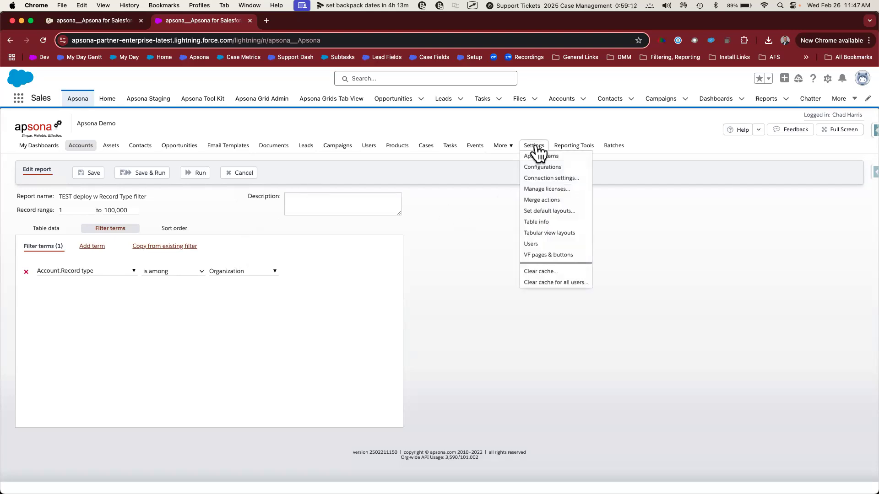
Step: Export the report item "DELETE deploy w Record Type request" from the source org's Apsona items
click(534, 158)
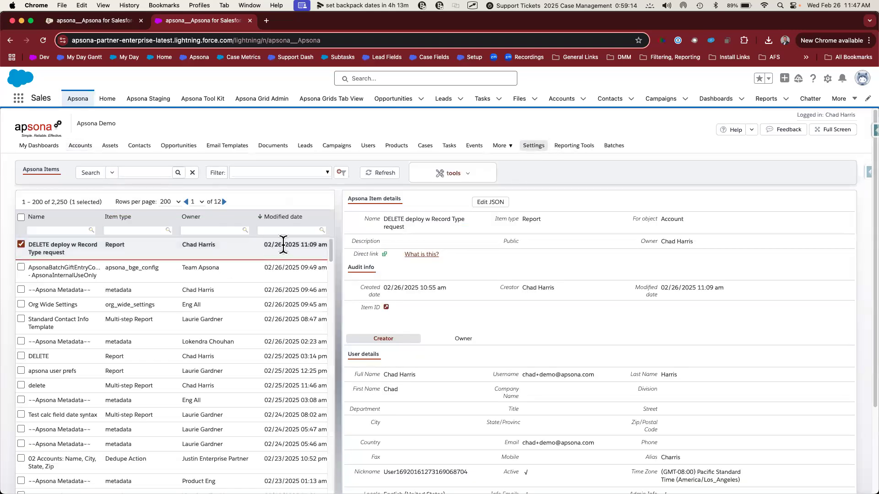
click(470, 176)
click(441, 226)
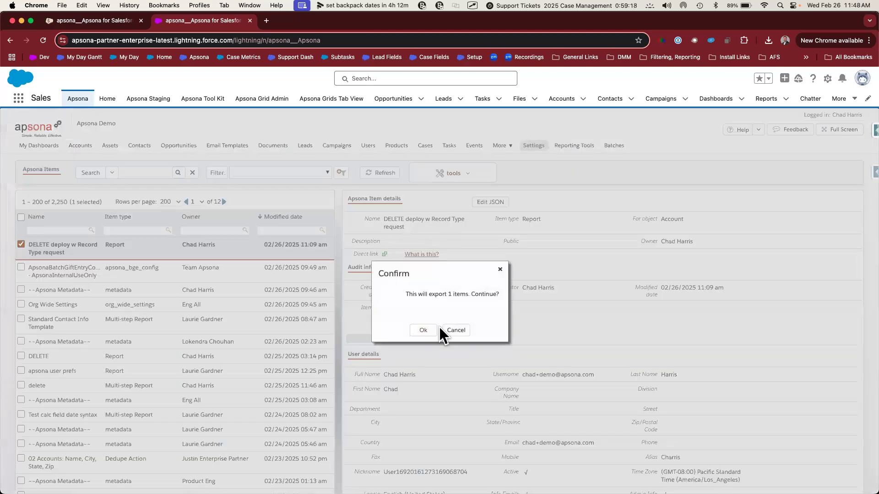
click(433, 329)
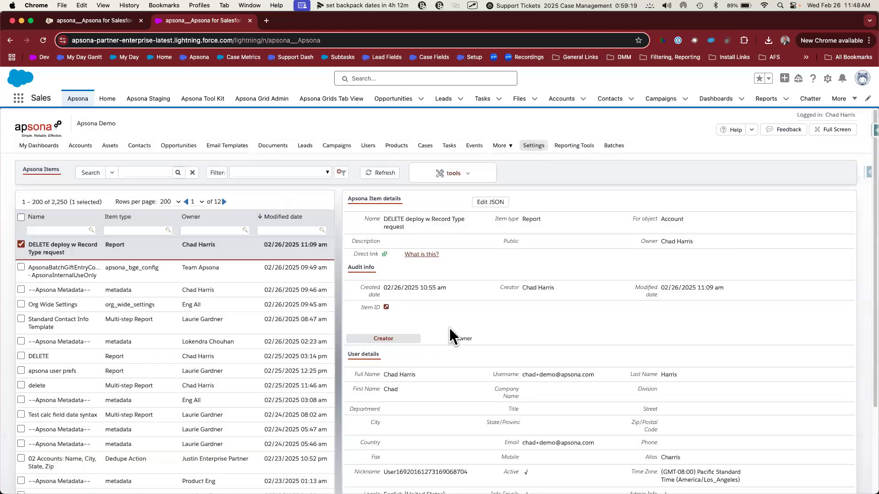
Step: Switch to the Backup3 sandbox and import the file apsona_items (8).dat into its Apsona items
click(109, 22)
click(275, 162)
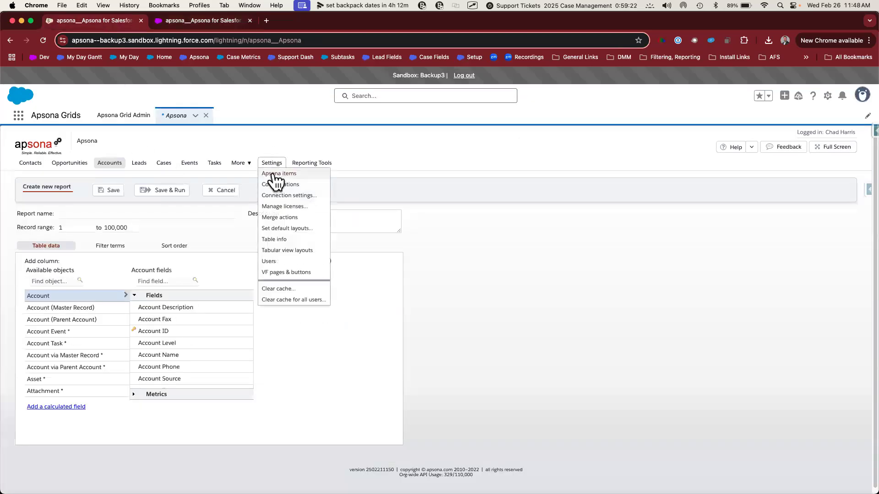
click(276, 173)
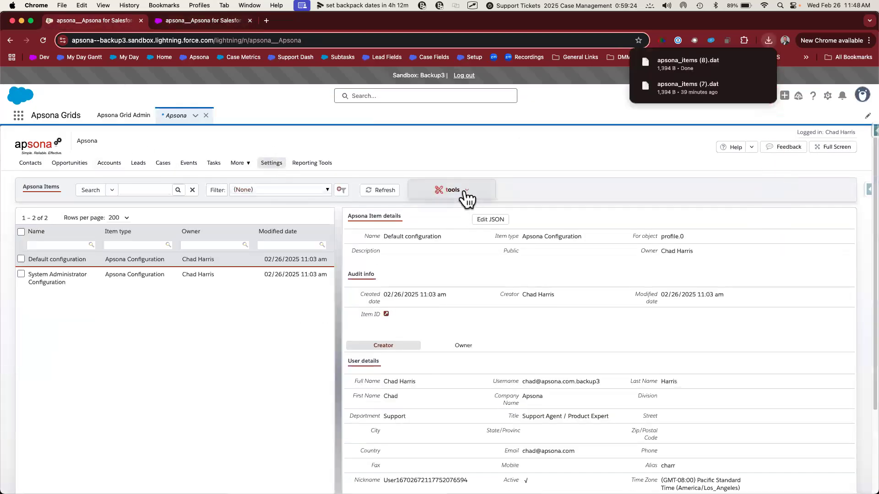
click(464, 193)
click(448, 254)
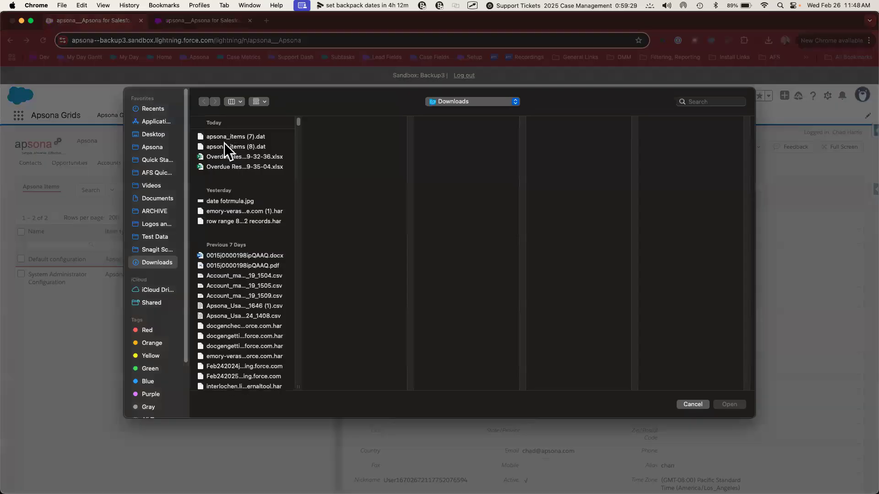
click(224, 145)
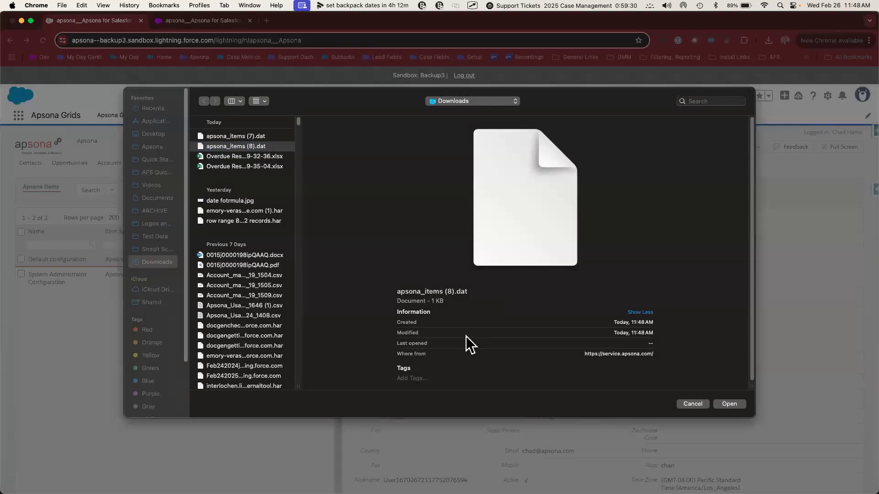
key(Return)
click(427, 403)
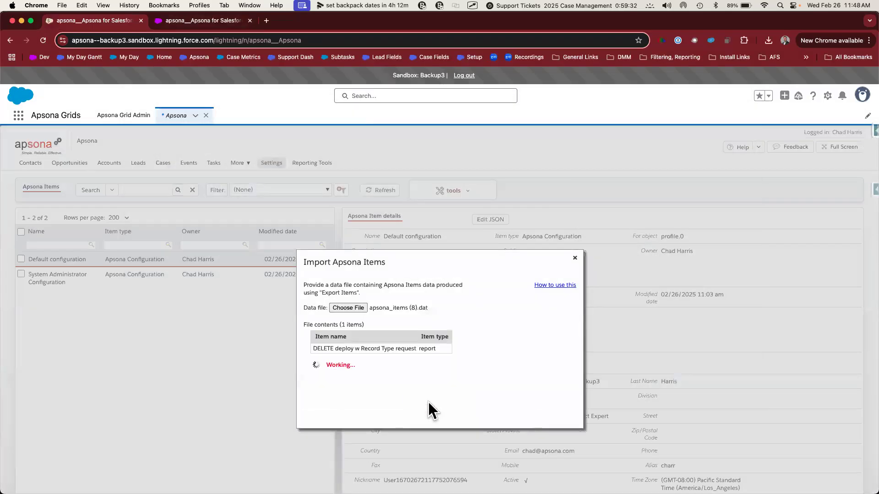
click(357, 365)
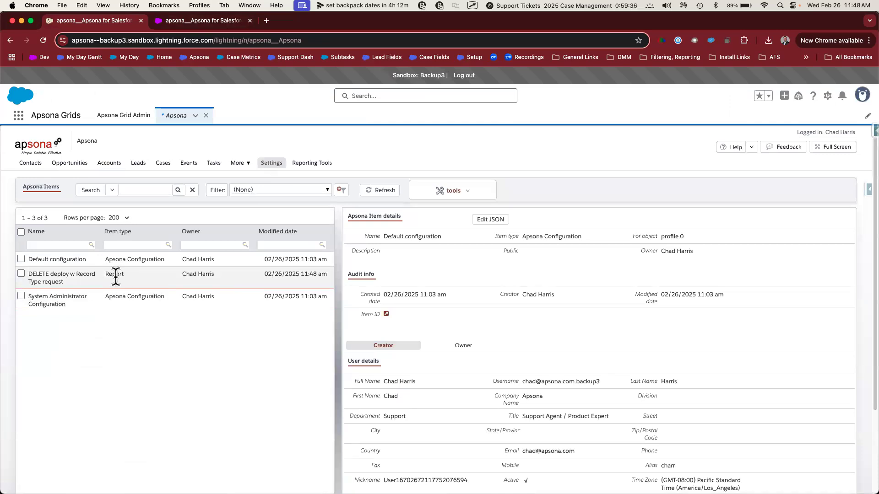
Step: Open the imported report "DELETE deploy w Record Type request" from the Account reports for editing and inspect its filter terms
mouse_move(113, 166)
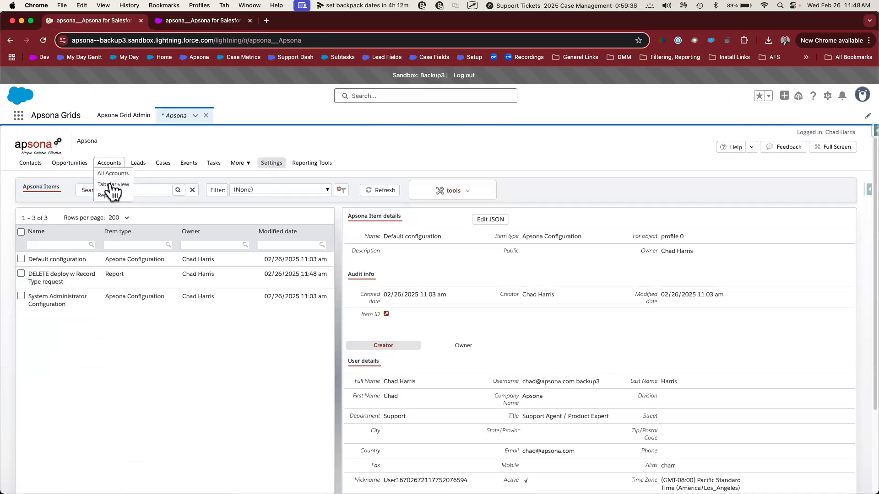
click(112, 197)
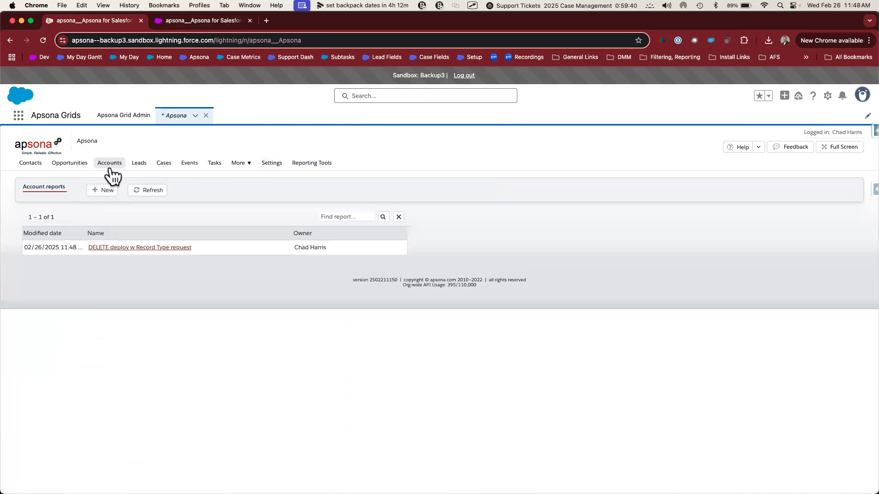
click(129, 248)
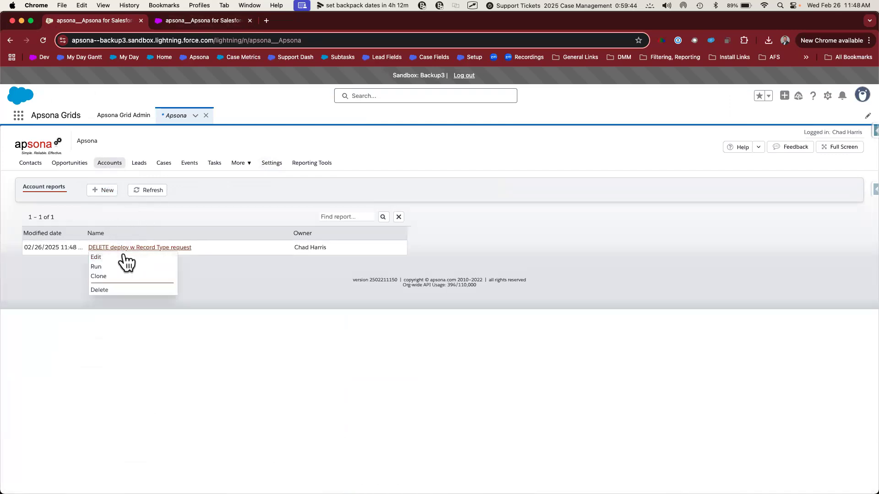
click(122, 257)
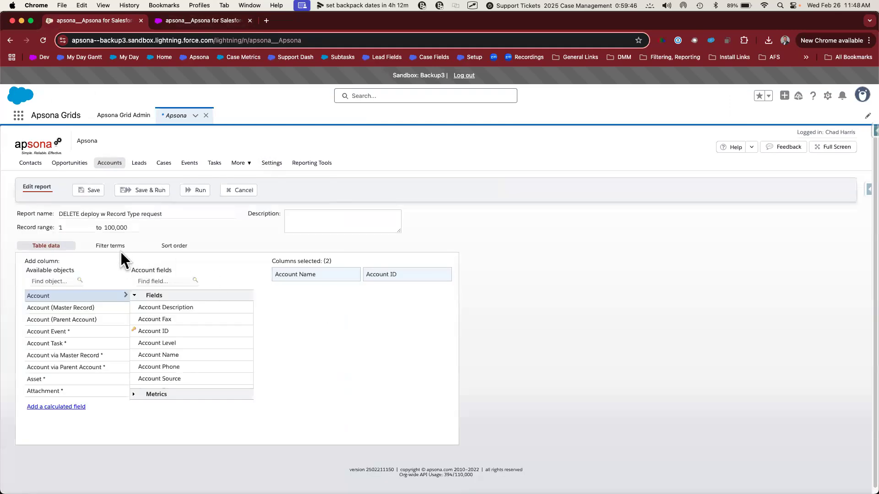
click(112, 246)
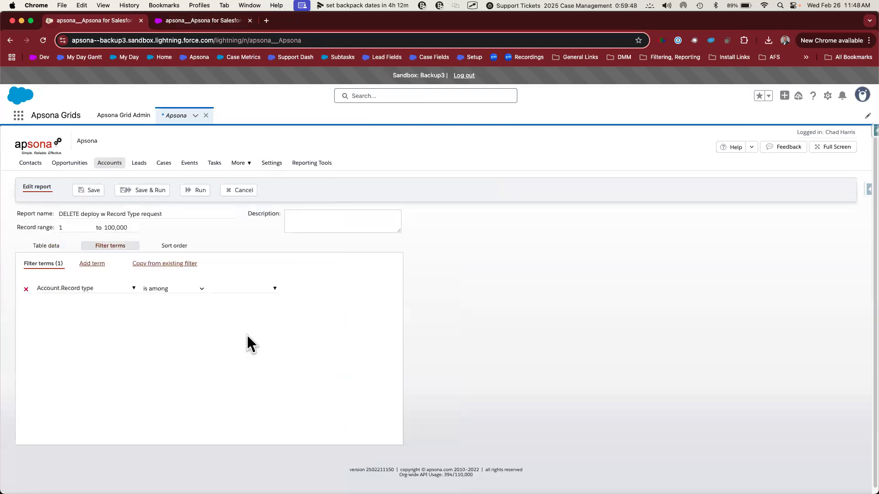
drag(195, 277, 331, 314)
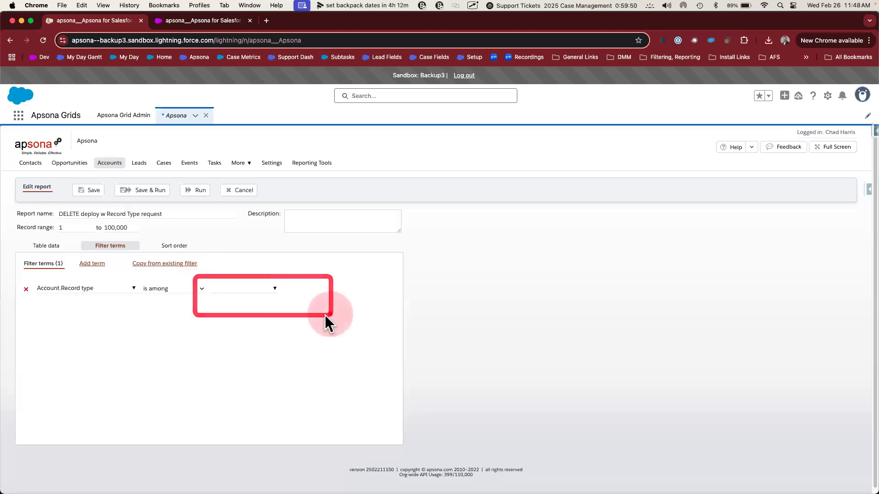
Step: Select Organization as a value in the Account record type filter, and save and run the report
click(274, 289)
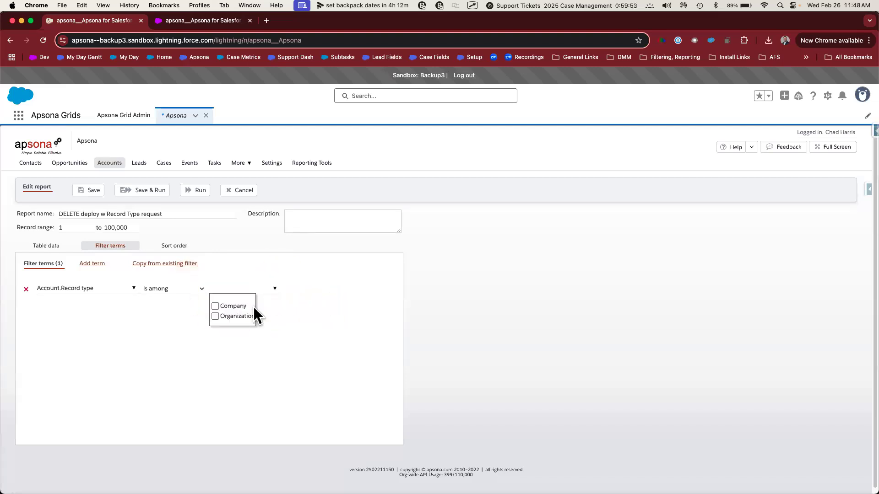
click(215, 316)
click(281, 314)
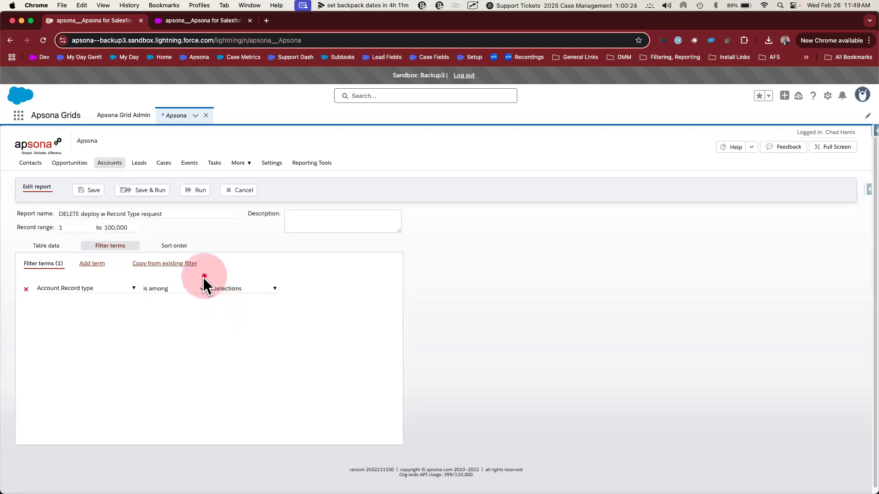
drag(203, 278, 283, 296)
click(275, 289)
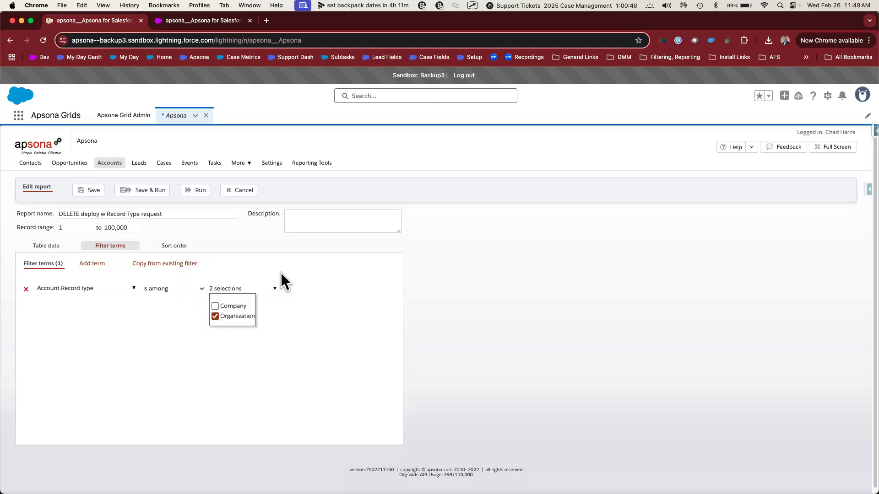
click(236, 261)
click(145, 192)
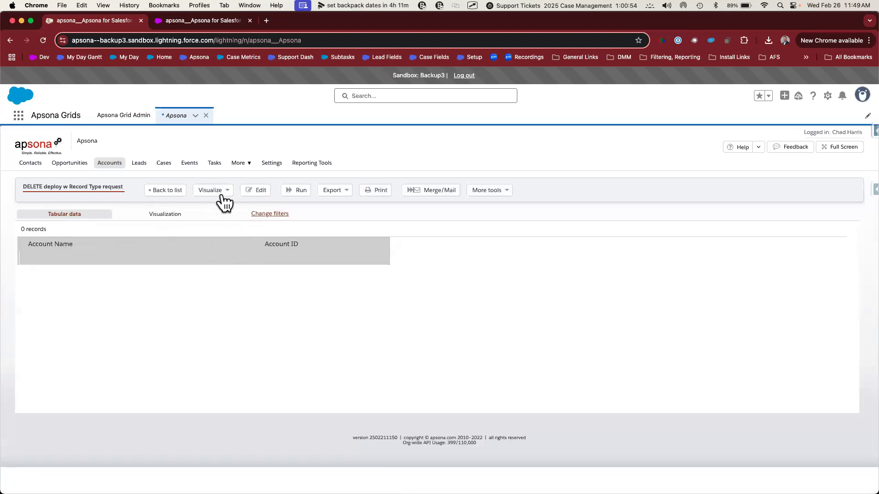
Step: Reopen the report for editing and check which record type values are selected in its filter term
click(253, 191)
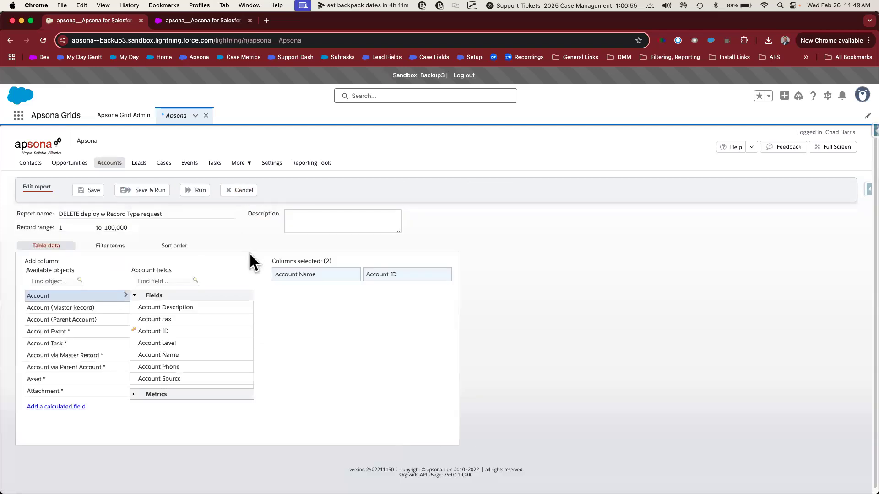
click(120, 249)
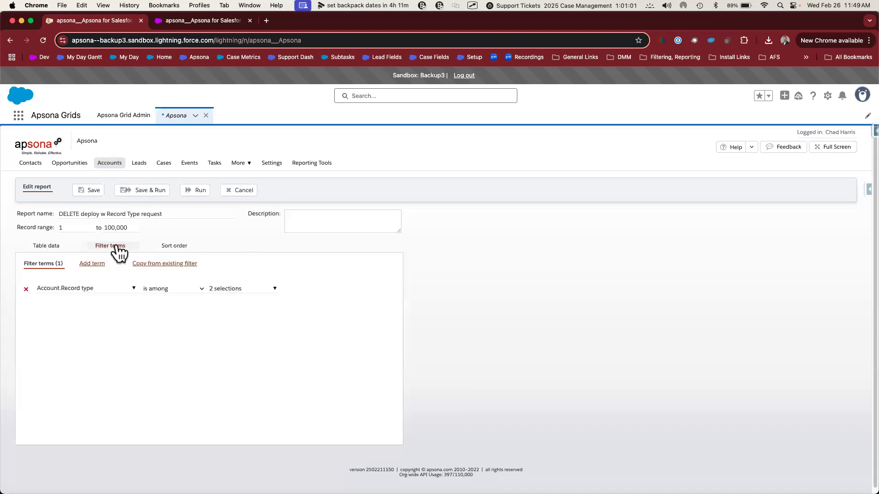
click(247, 290)
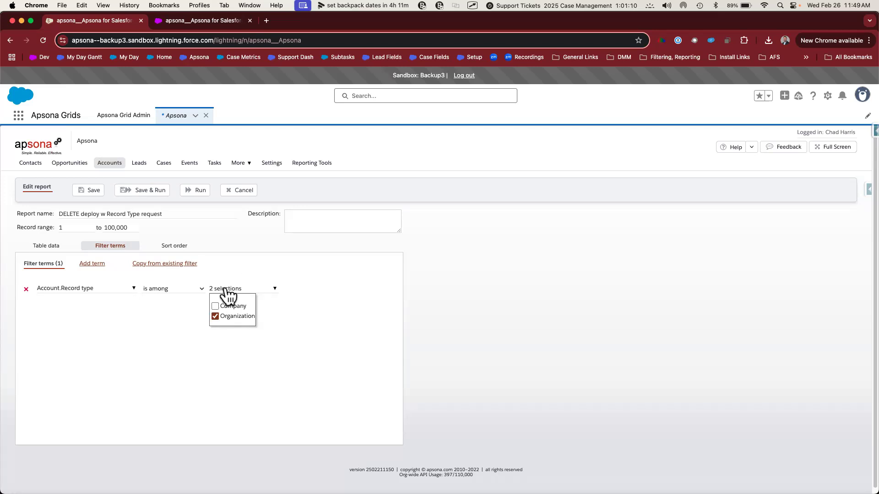
click(247, 265)
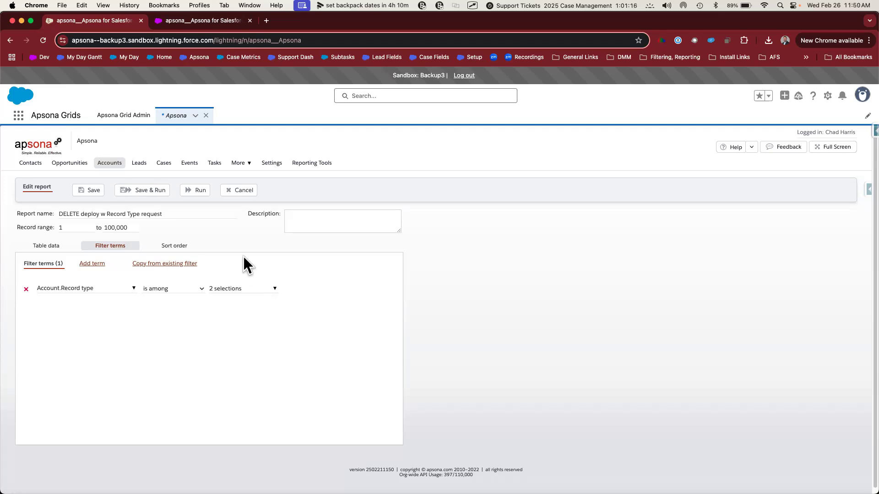
click(125, 191)
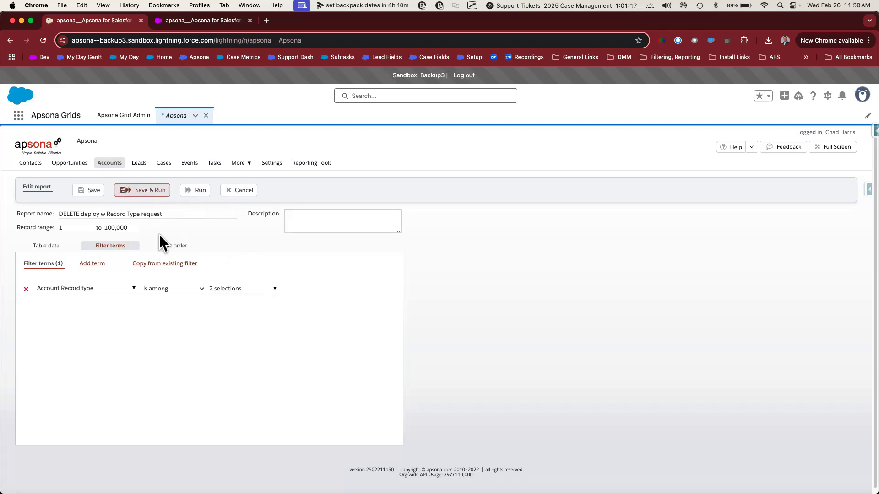
Step: Open the JSON of the report item "DELETE deploy w Record Type request" from the sandbox's Apsona items for editing
click(272, 166)
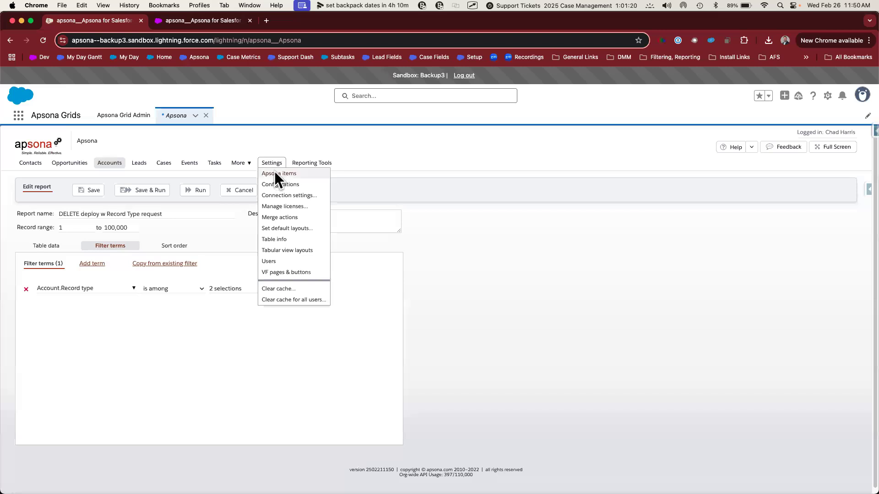
click(274, 172)
click(46, 281)
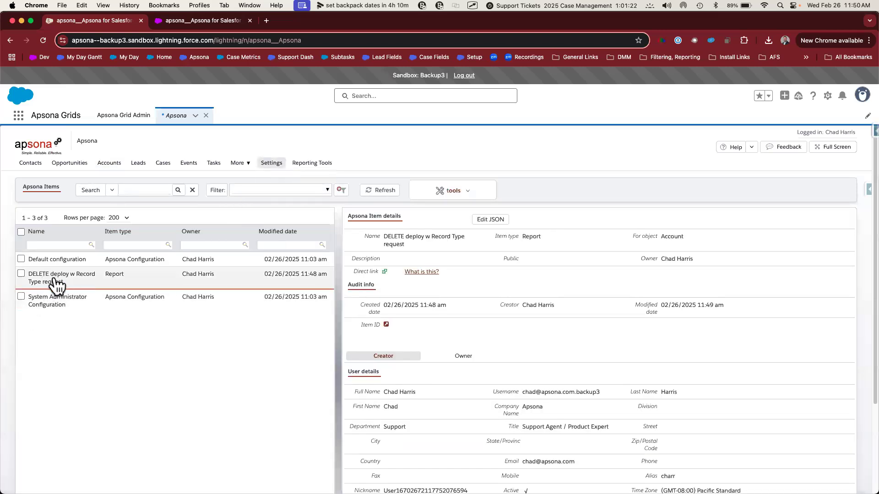
click(491, 222)
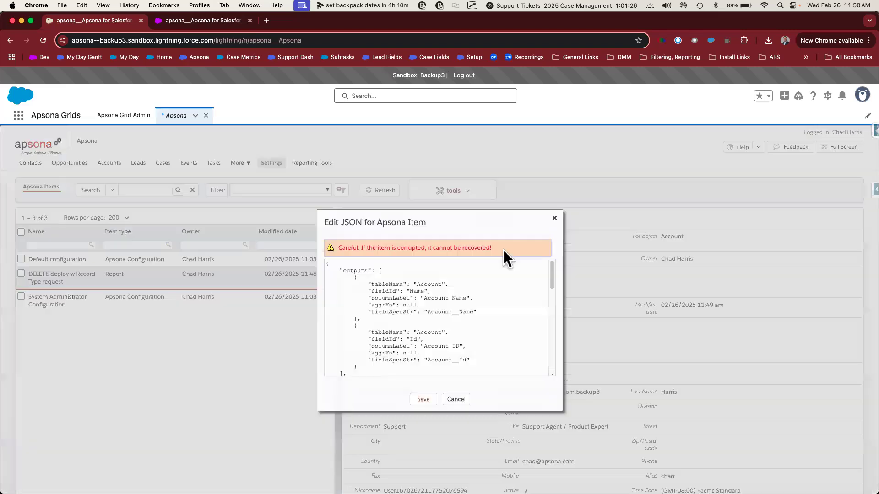
Step: Examine the JSON warning and the filterTerms section, including the RecordTypeId field and the record type IDs in its value list
drag(492, 248, 337, 249)
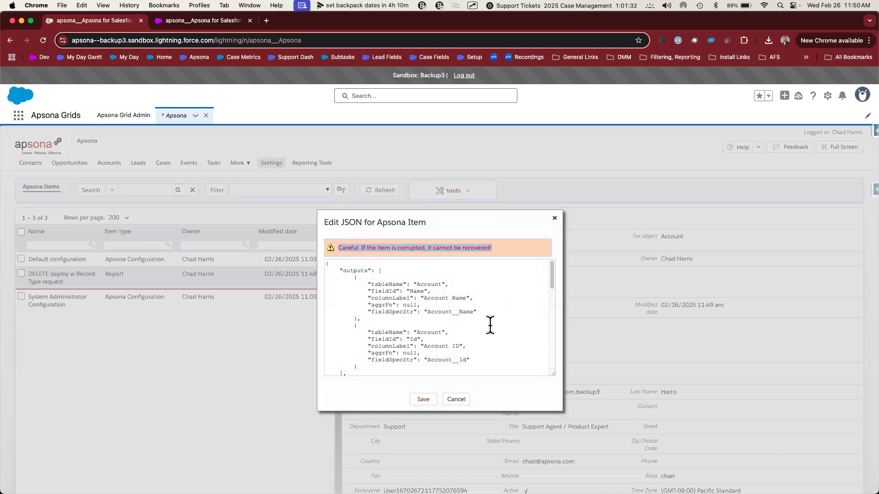
click(507, 327)
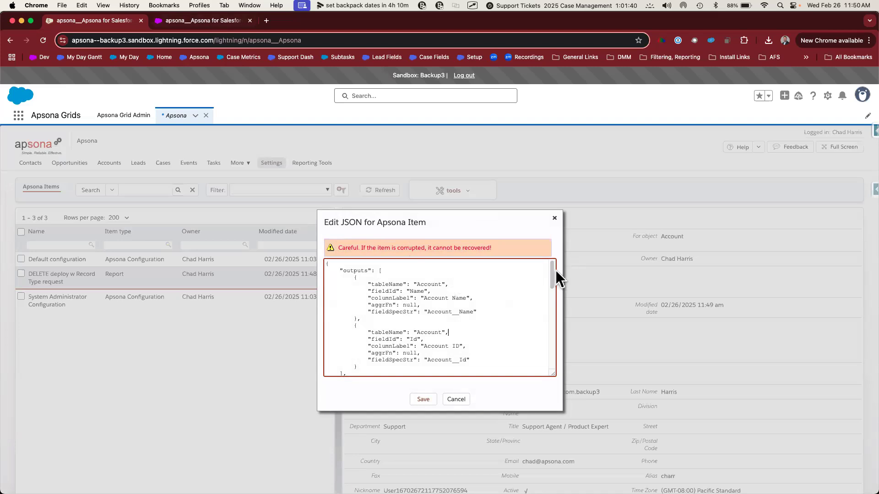
drag(554, 274, 566, 354)
drag(459, 317, 494, 317)
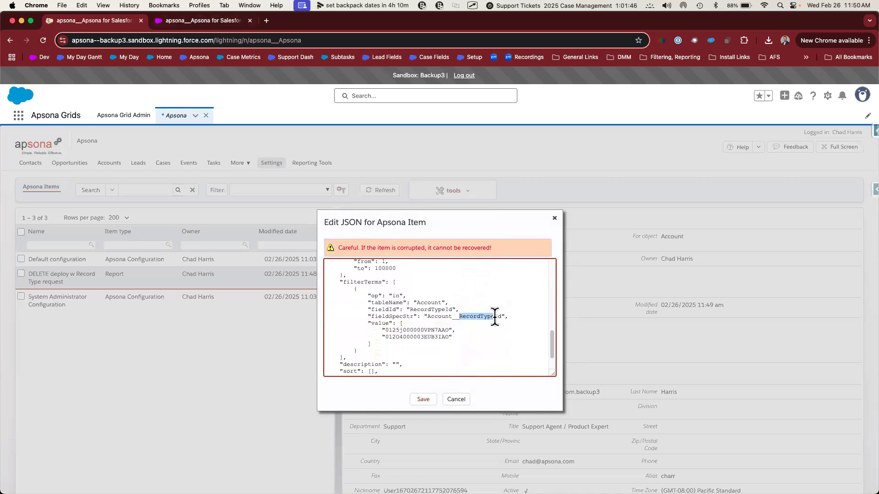
drag(451, 337, 383, 330)
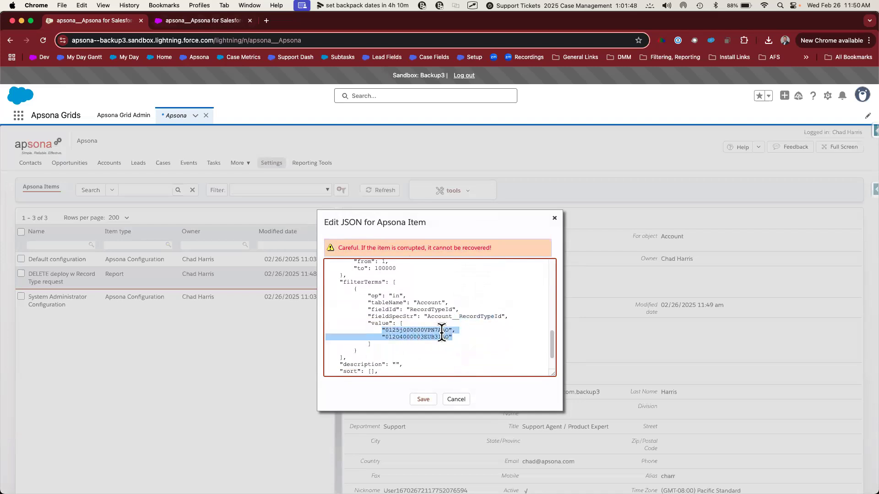
Step: Compare the record type IDs in the sandbox report's filterTerms with those in the source org's JSON for the same report
drag(448, 330, 386, 337)
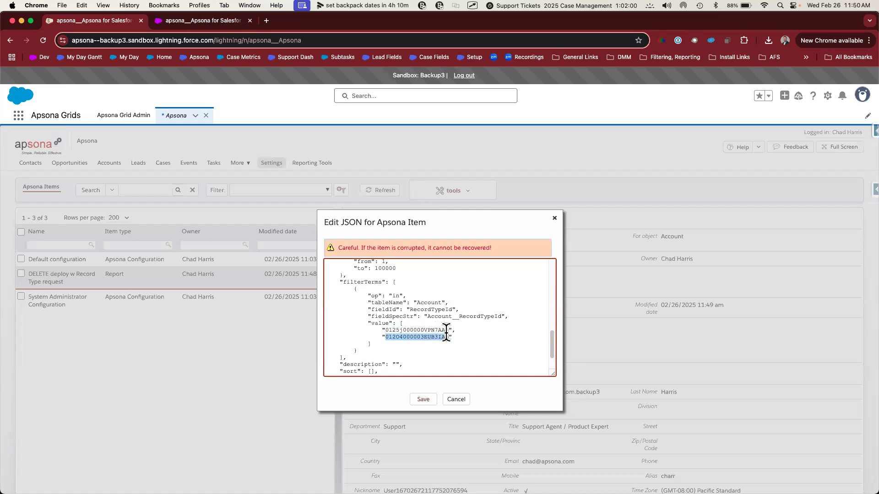
click(219, 20)
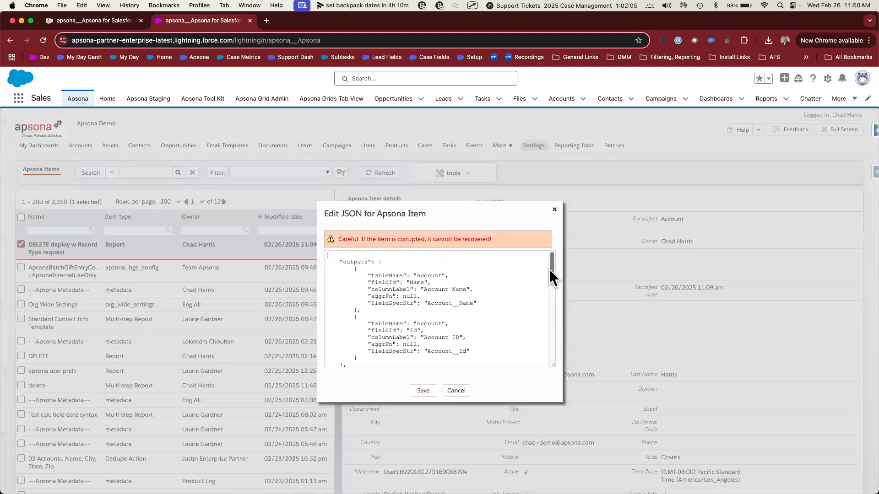
drag(548, 269, 548, 339)
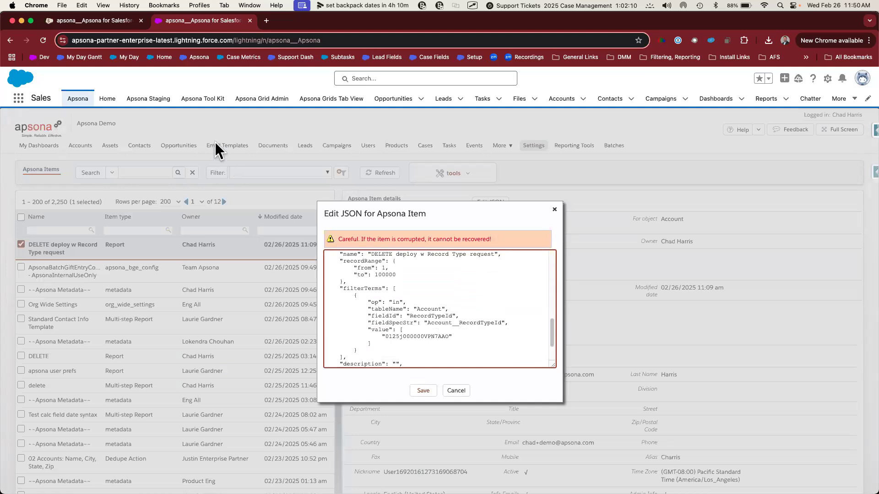
click(114, 20)
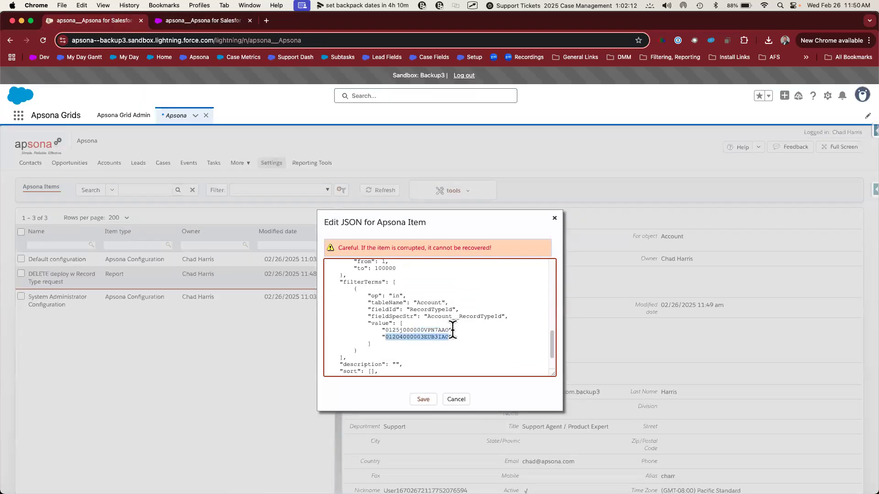
Step: Remove the source org's record type ID 0125j000000VPN7AAO from the sandbox report's filterTerms value list and save the JSON
drag(455, 330, 410, 323)
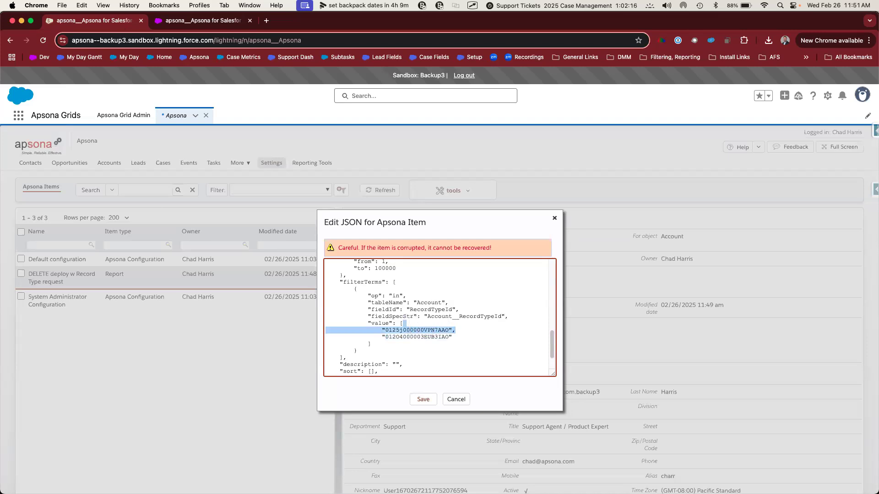
key(BackSpace)
click(425, 399)
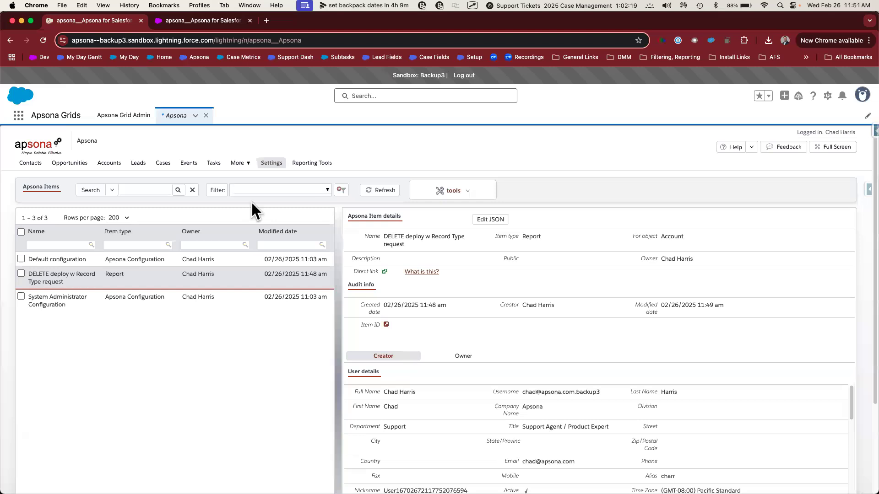
Step: Open the Account report "DELETE deploy w Record Type request" for editing and check the values selected in its Record type filter term
mouse_move(109, 163)
click(110, 196)
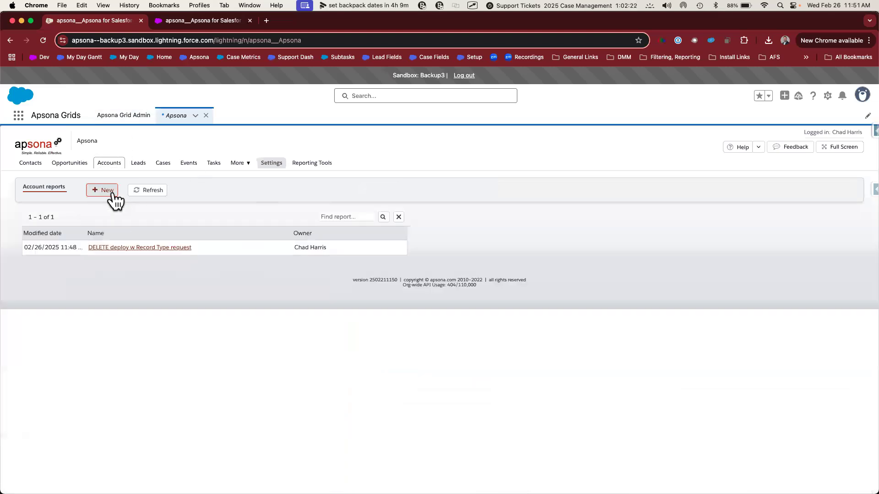
click(143, 249)
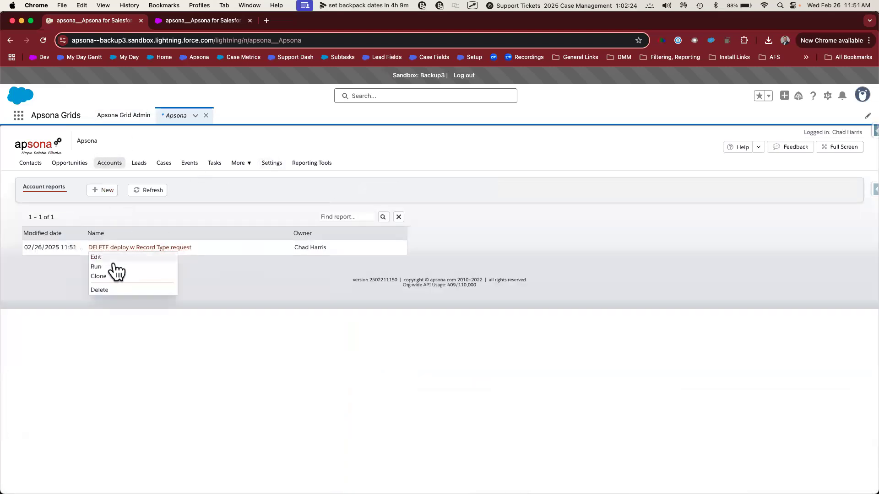
click(116, 257)
click(251, 293)
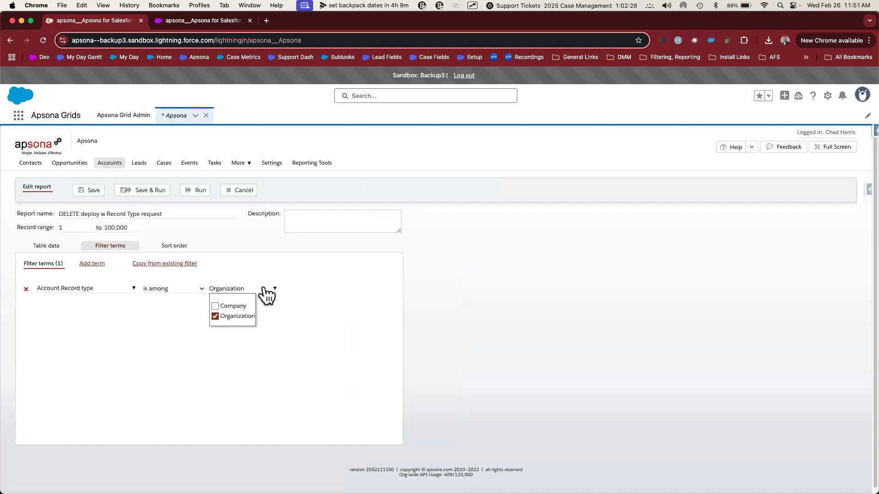
click(293, 290)
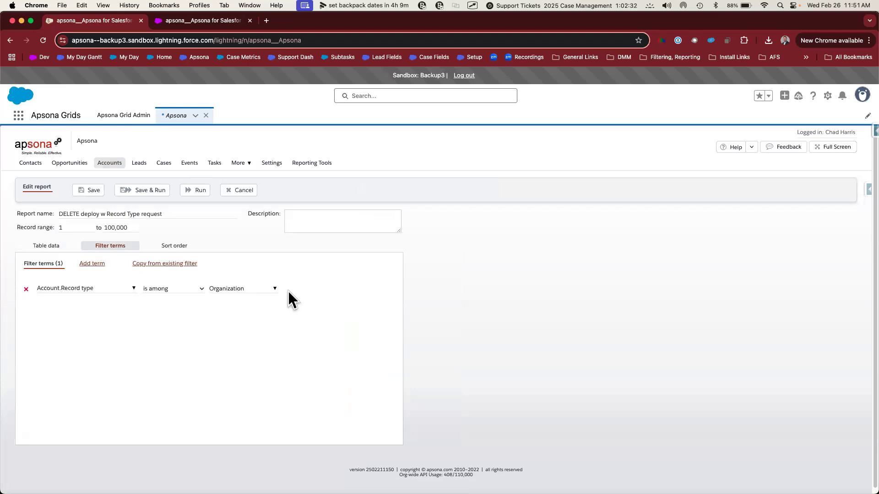